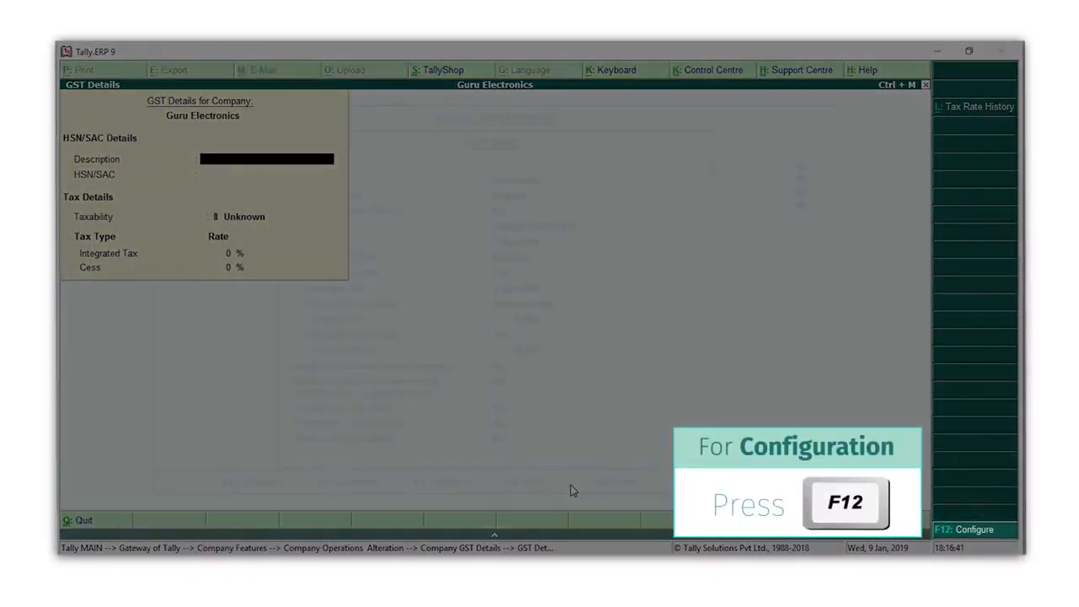
- Allow HSN/SAC details in the configuration of the company's GST details
{"action": "key", "text": "F12"}
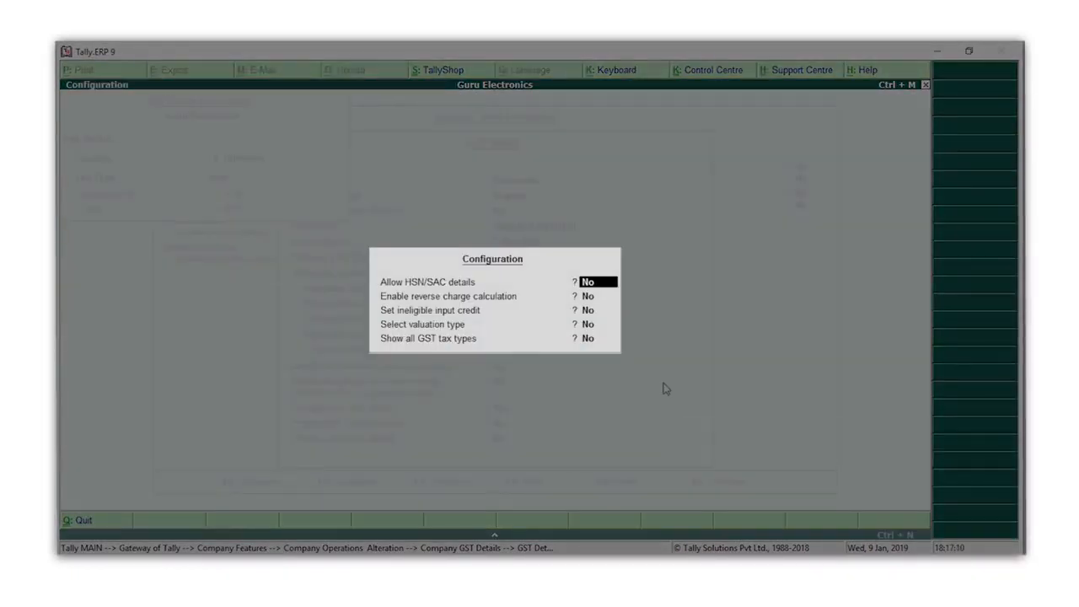
{"action": "type", "text": "Y"}
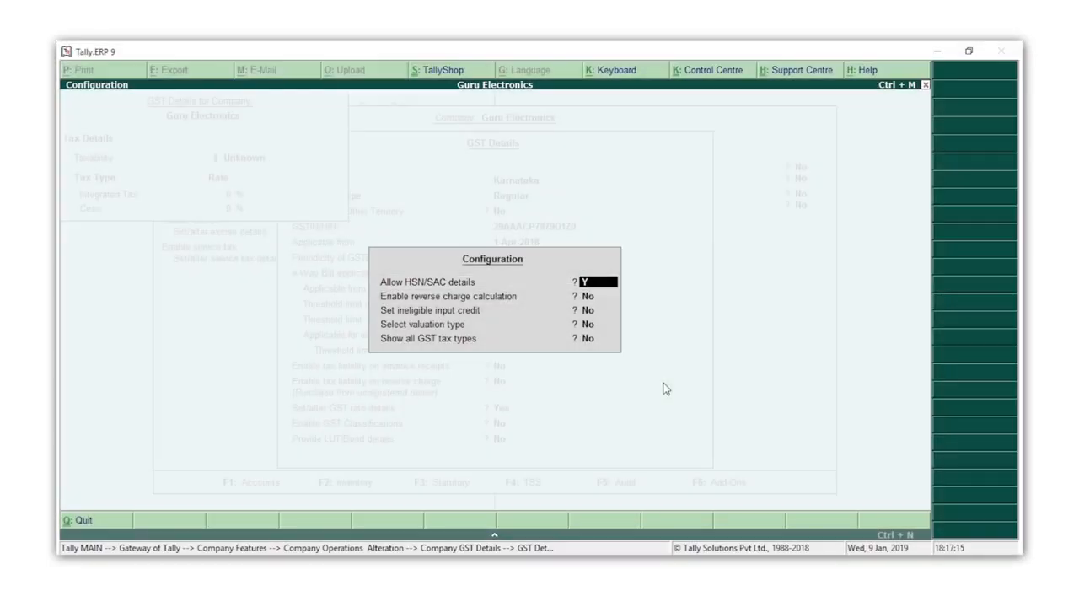
{"action": "key", "text": "Return"}
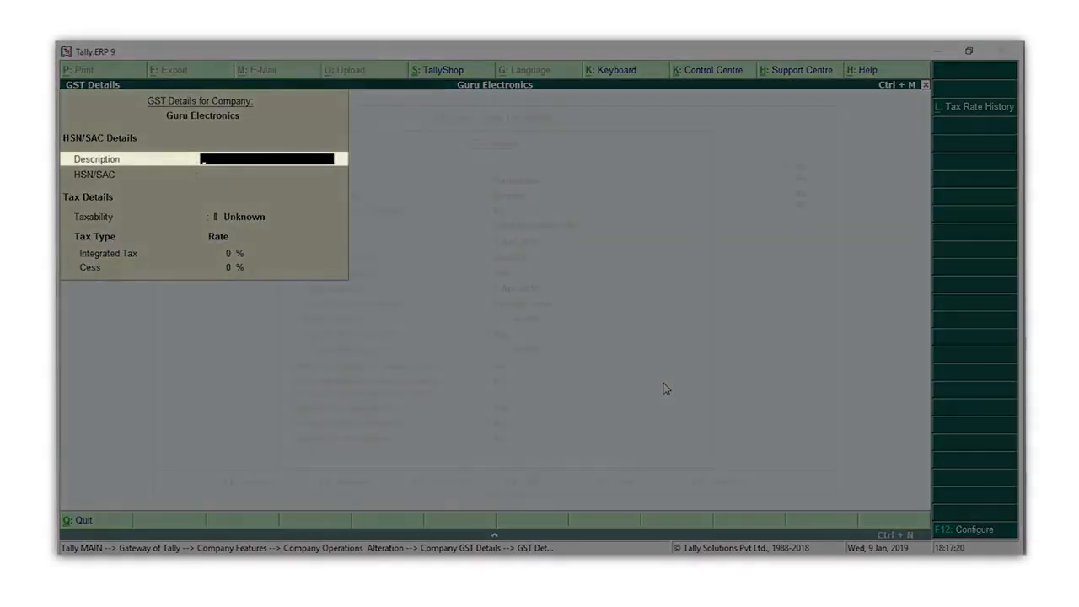
- Enter Computers as the description and 8471 as the HSN/SAC in the company's GST details
{"action": "type", "text": "Computers"}
{"action": "key", "text": "Return"}
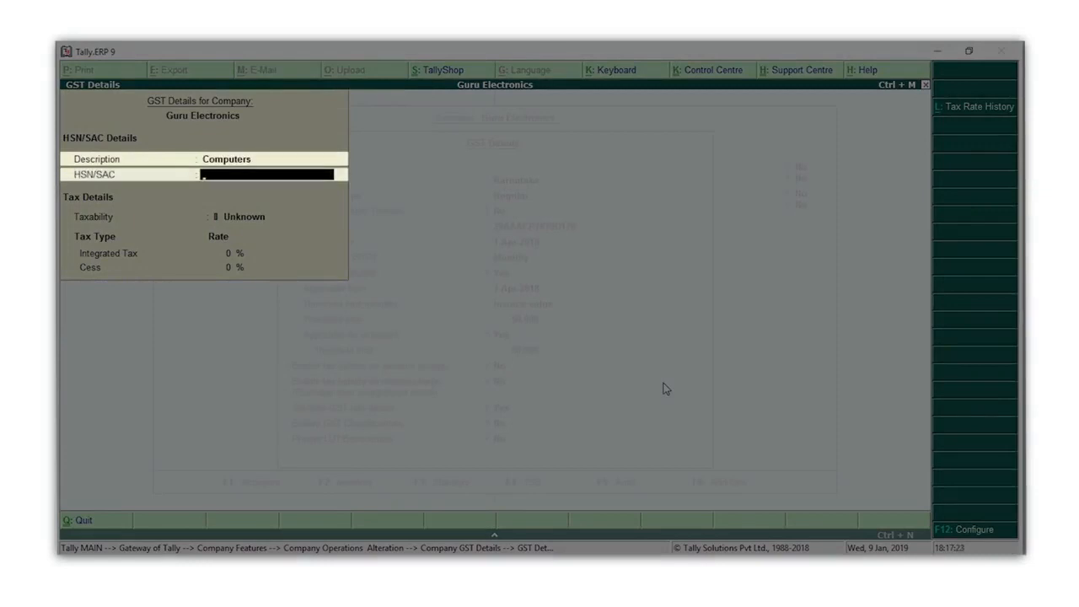
{"action": "type", "text": "8471"}
{"action": "key", "text": "Return"}
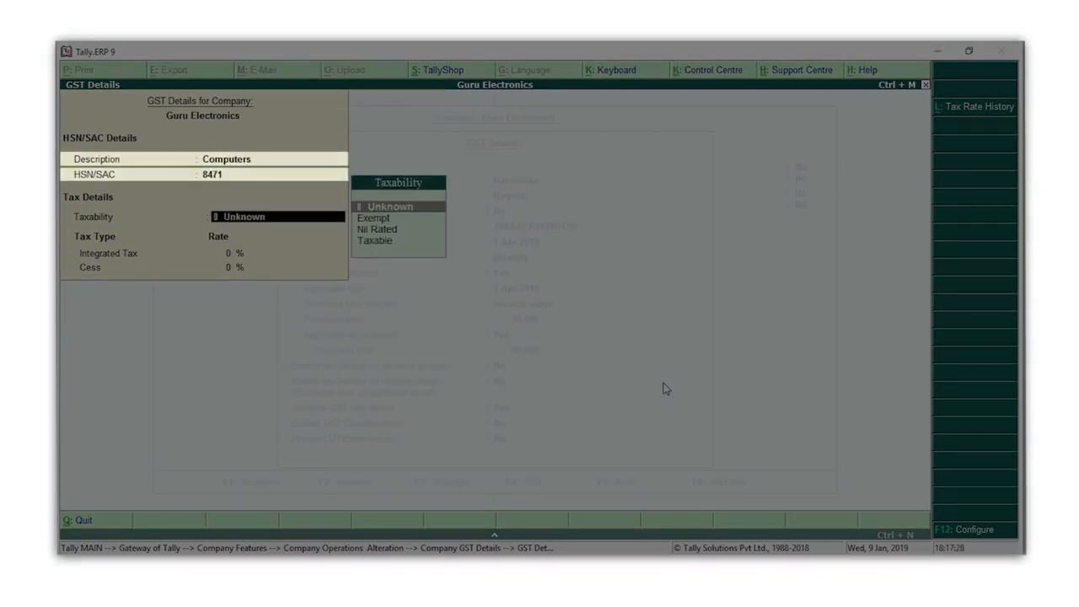
- Set the company's taxability to Taxable with an integrated tax rate of 18%
{"action": "key", "text": "Down"}
{"action": "key", "text": "Down"}
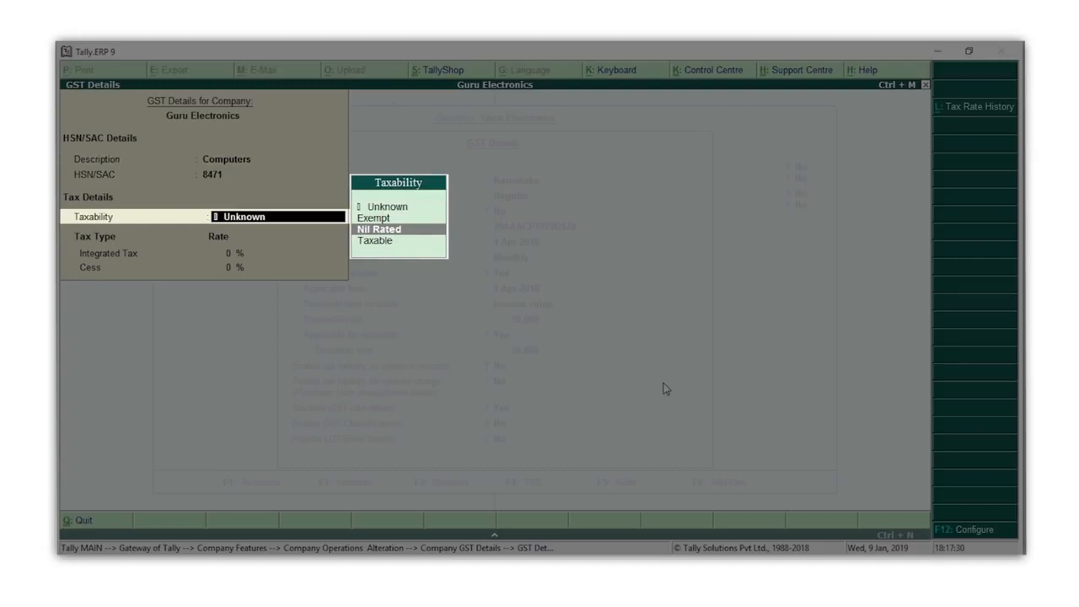
{"action": "key", "text": "Down"}
{"action": "key", "text": "Return"}
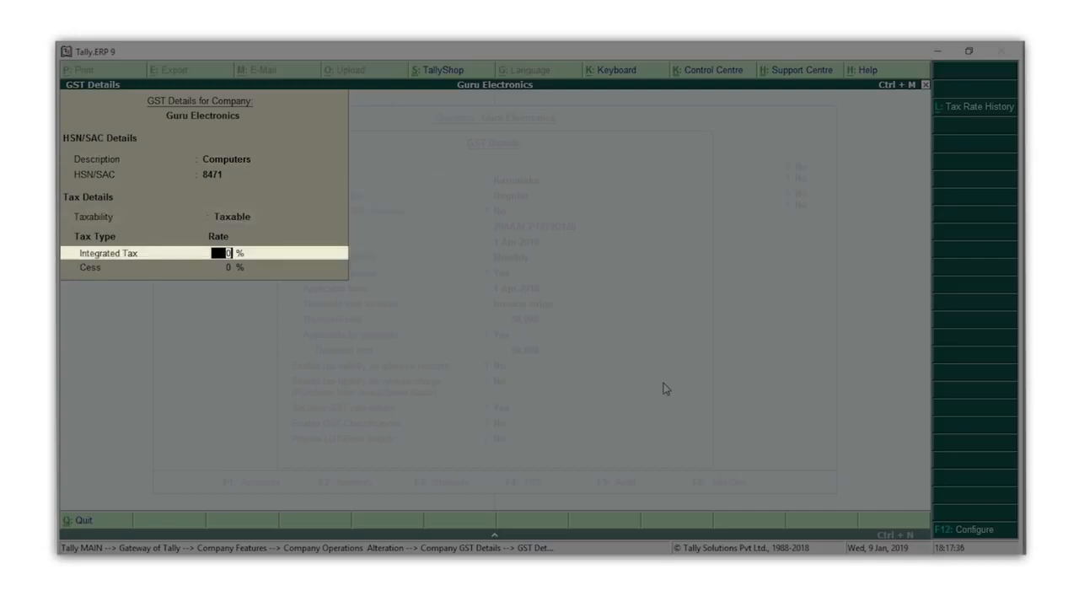
{"action": "type", "text": "18"}
{"action": "key", "text": "Return"}
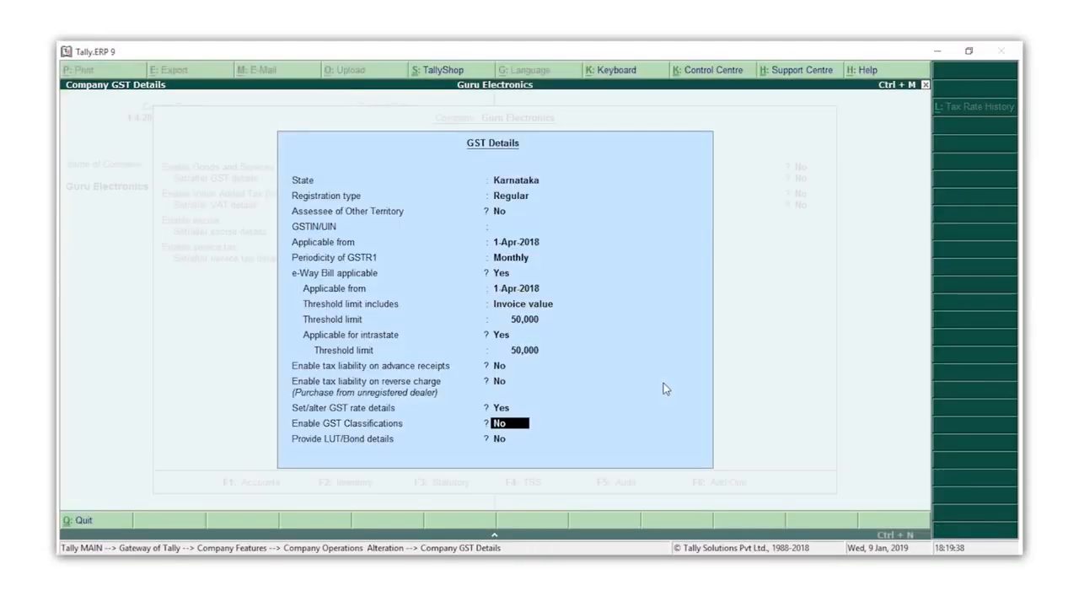
- Accept the company GST details and the statutory and taxation settings, and return to the Gateway of Tally
{"action": "key", "text": "Return"}
{"action": "key", "text": "Return"}
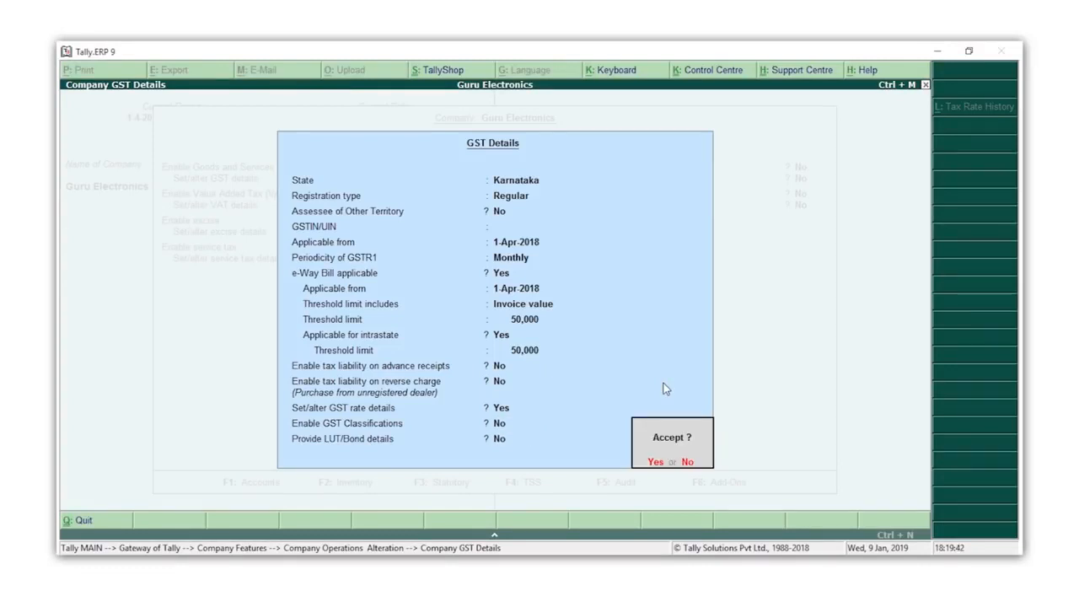
{"action": "key", "text": "Return"}
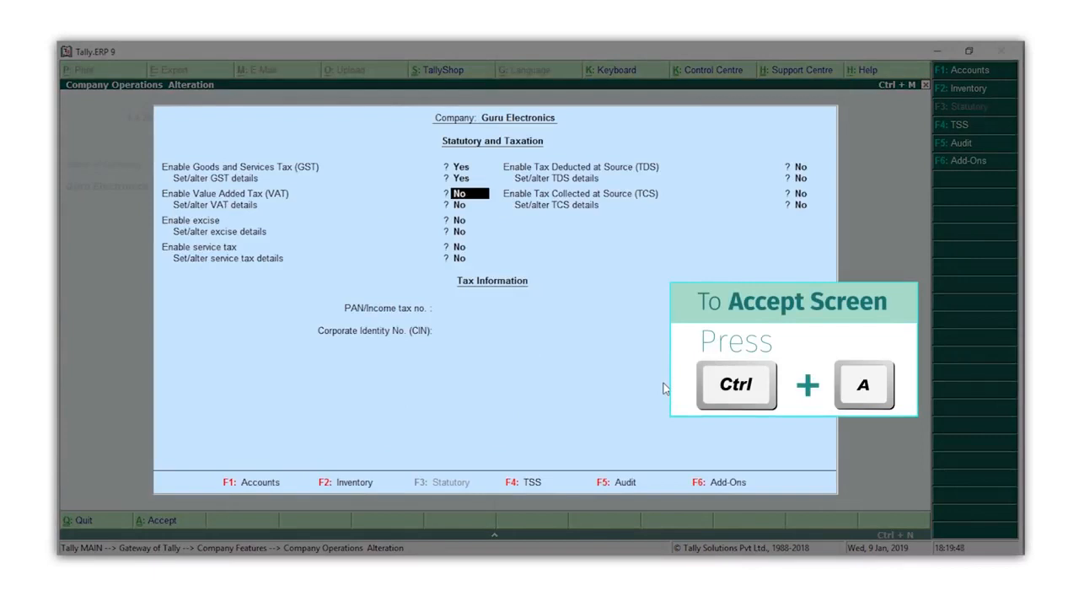
{"action": "key", "text": "ctrl+a"}
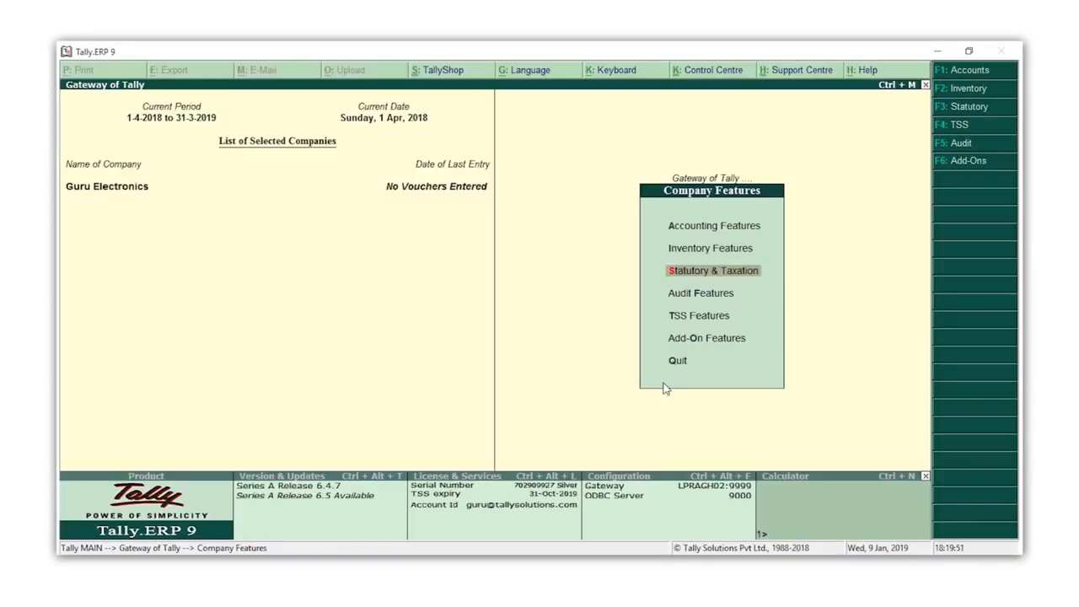
{"action": "key", "text": "Escape"}
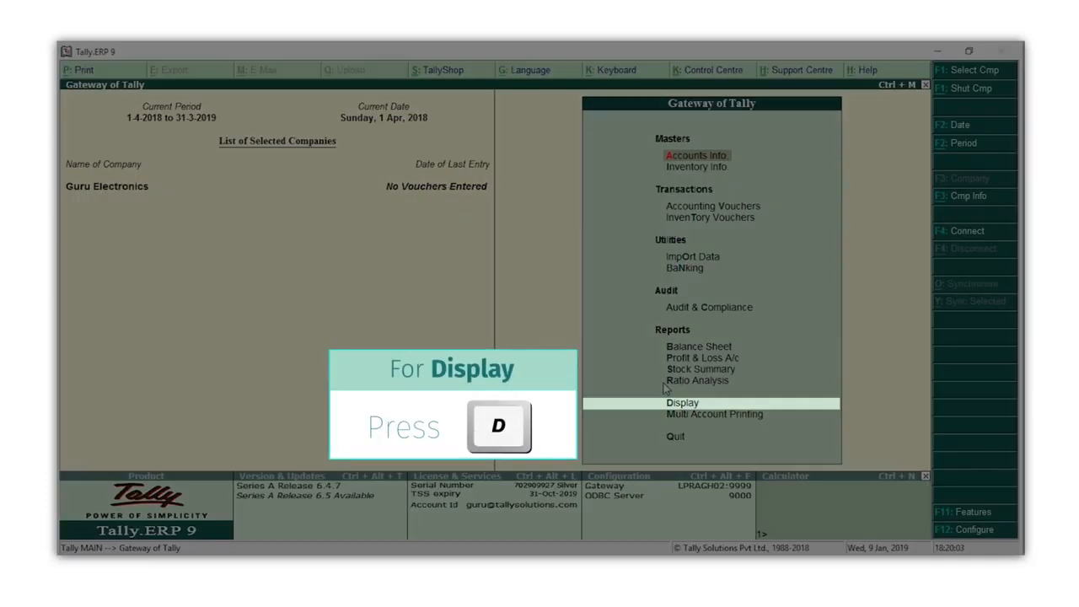
- Open the GST Rate Setup report and show it in detailed view
{"action": "key", "text": "d"}
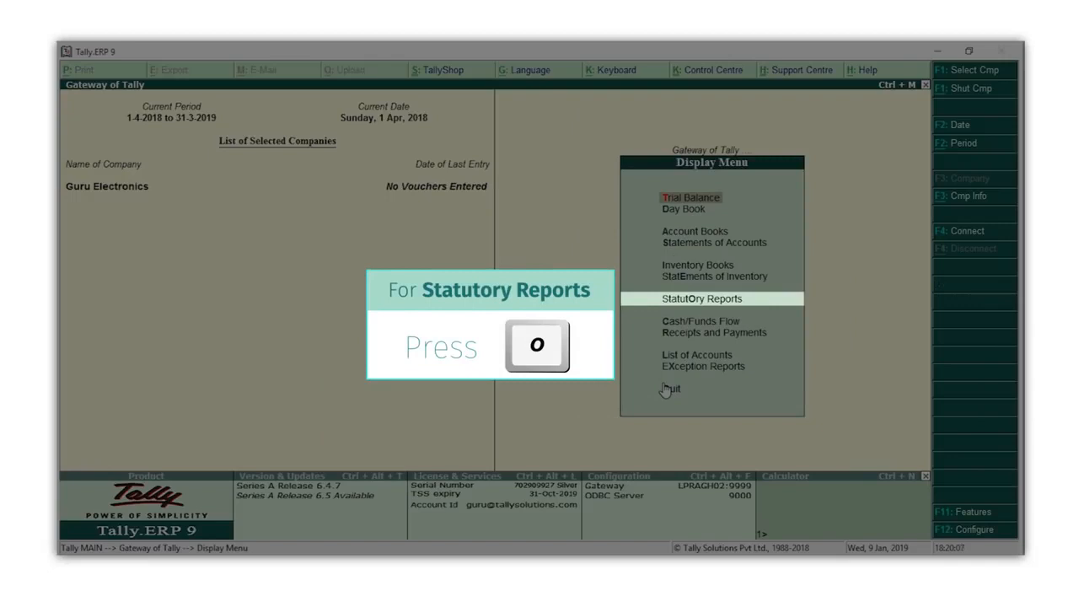
{"action": "key", "text": "o"}
{"action": "key", "text": "g"}
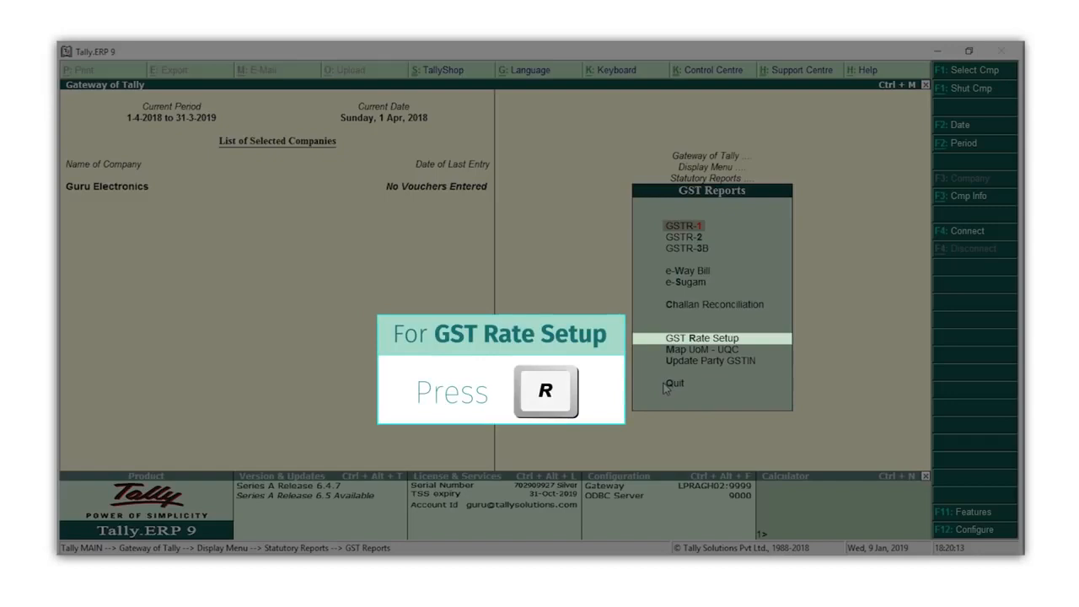
{"action": "key", "text": "r"}
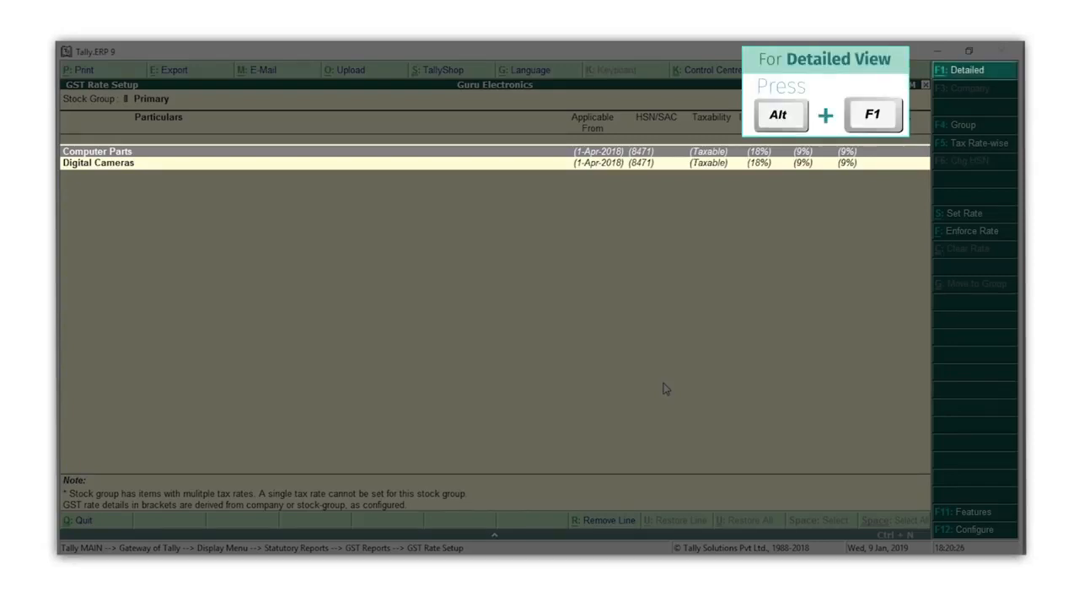
{"action": "key", "text": "alt+F1"}
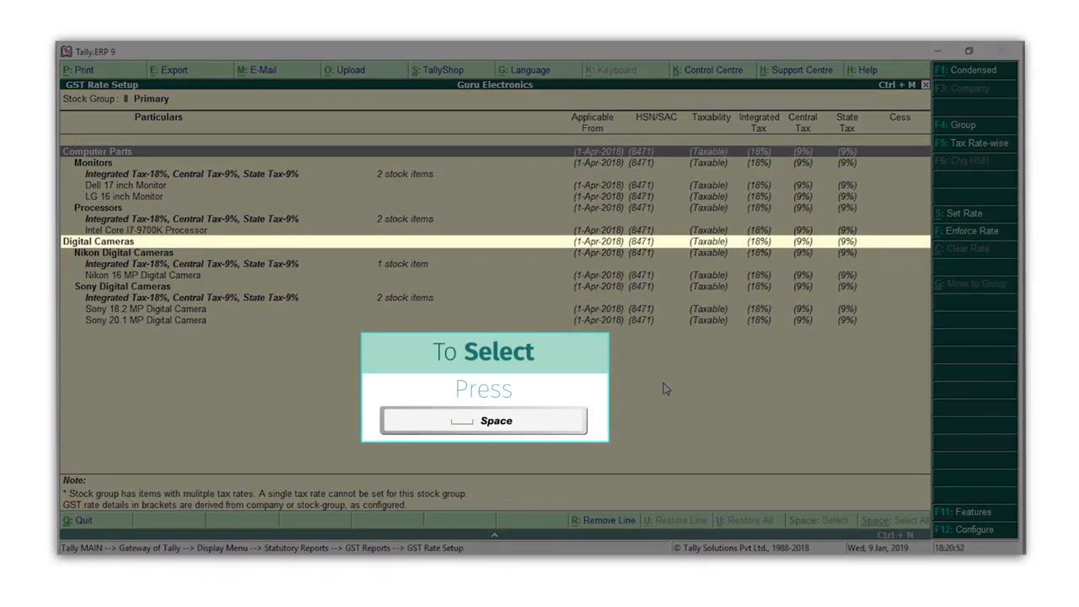
- Set the Digital Cameras stock group to HSN/SAC 8525, Taxable, with 28% integrated tax, and leave the rate setup
{"action": "key", "text": "Down"}
{"action": "key", "text": "Down"}
{"action": "key", "text": "Down"}
{"action": "key", "text": "Down"}
{"action": "key", "text": "Down"}
{"action": "key", "text": "Down"}
{"action": "key", "text": "space"}
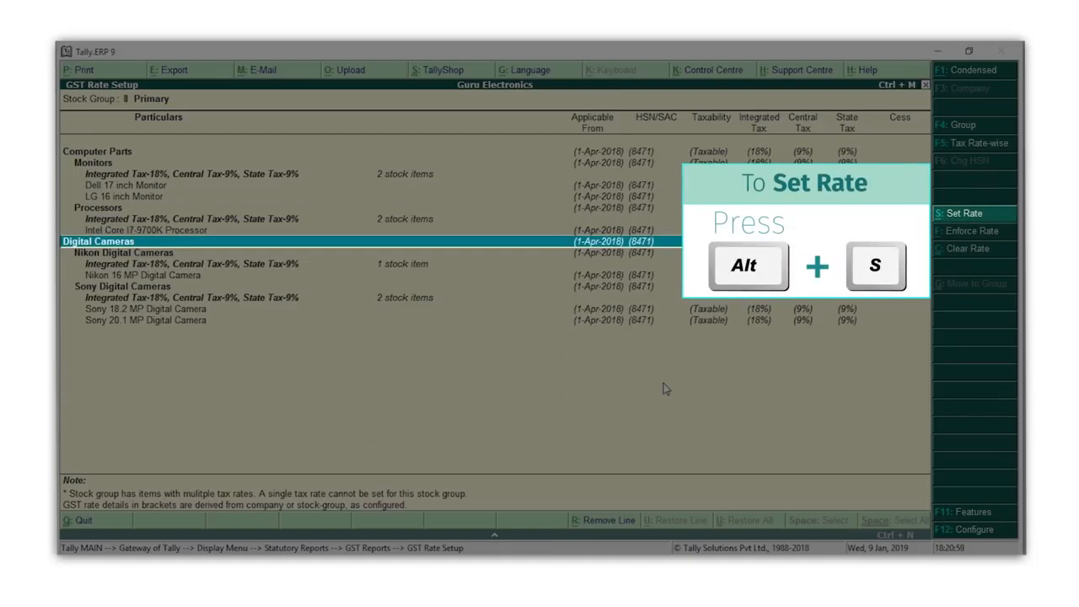
{"action": "key", "text": "alt+s"}
{"action": "key", "text": "ctrl+a"}
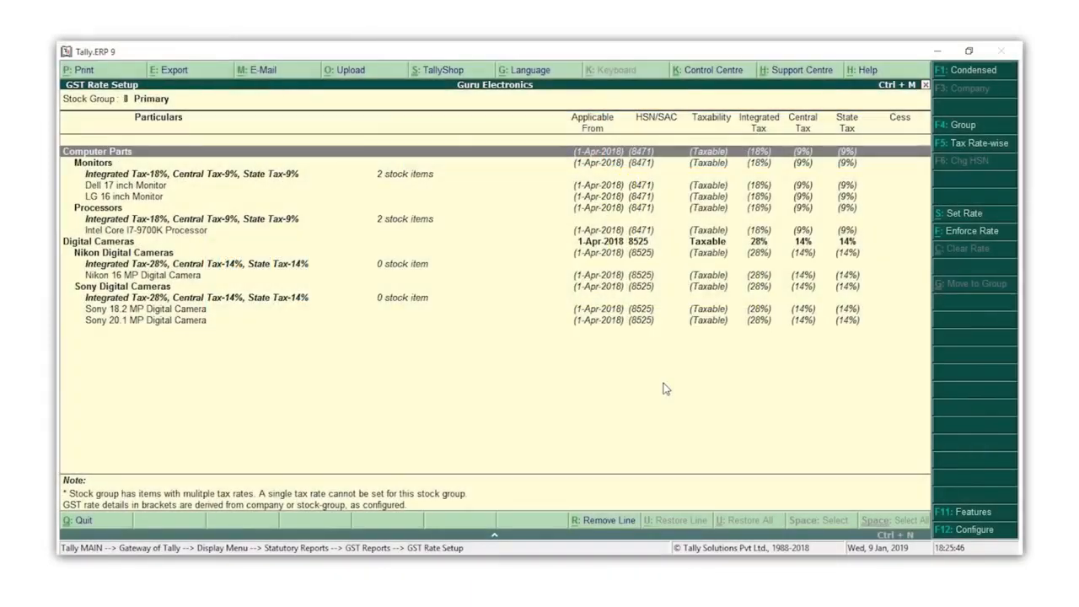
{"action": "key", "text": "Escape"}
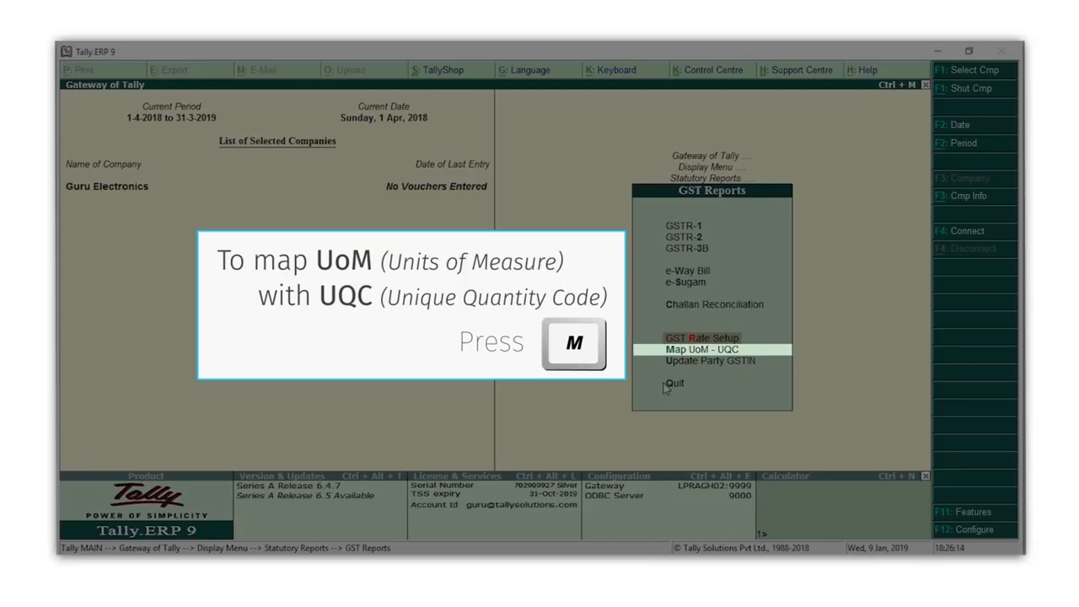
- Map the Nos unit of measure to the unit quantity code NOS-NUMBERS
{"action": "key", "text": "m"}
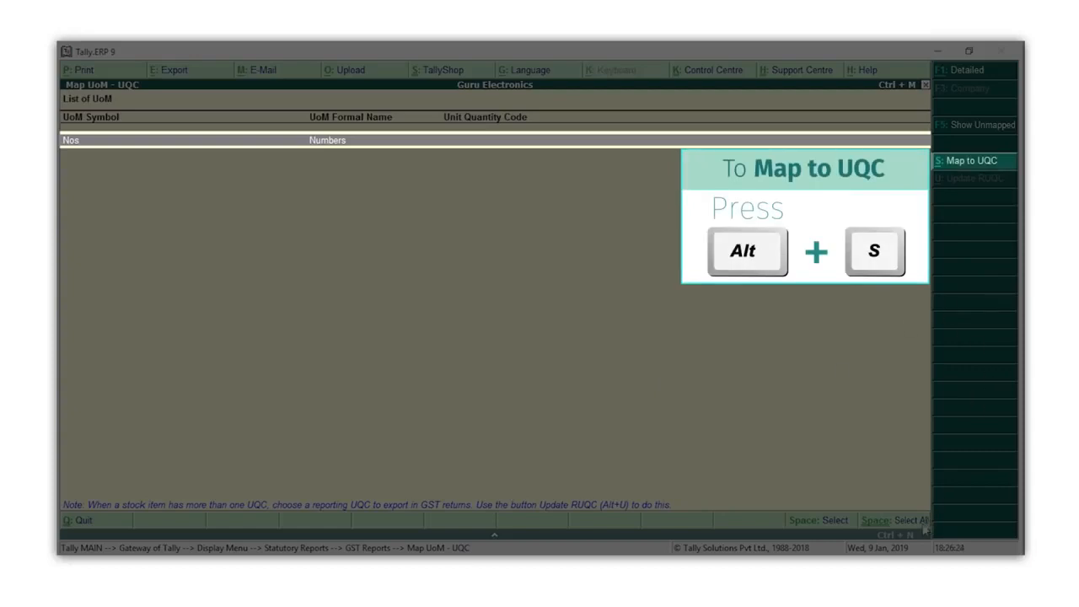
{"action": "key", "text": "alt+s"}
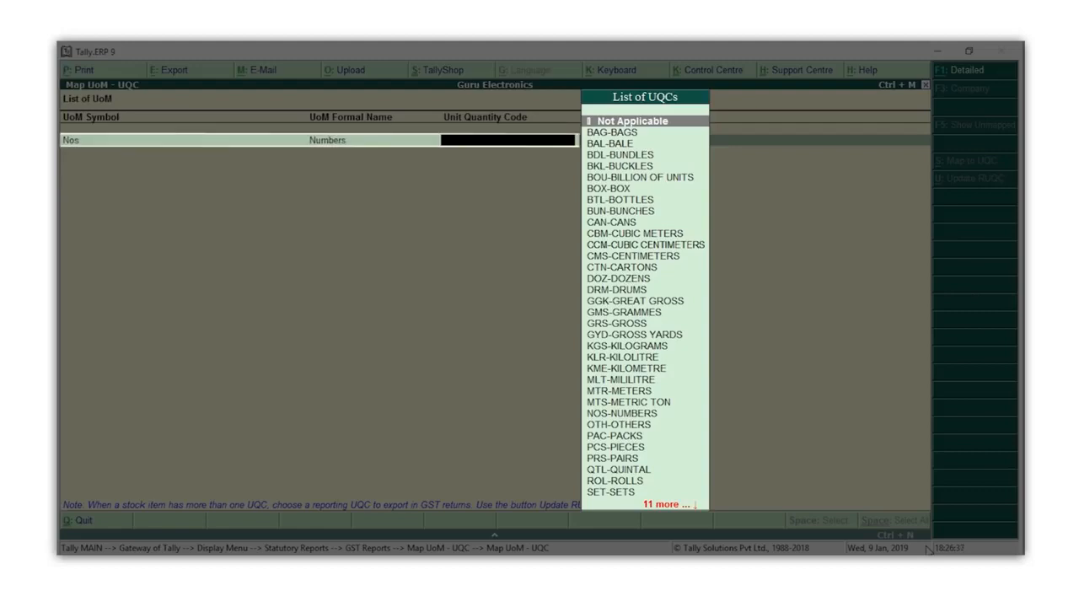
{"action": "type", "text": "n"}
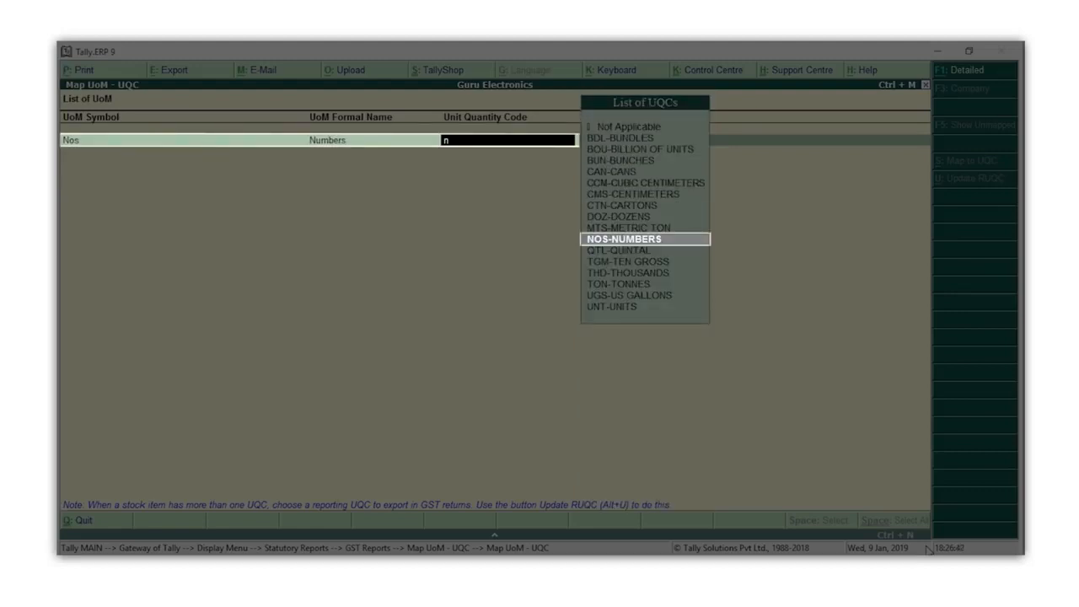
{"action": "key", "text": "Return"}
{"action": "key", "text": "Return"}
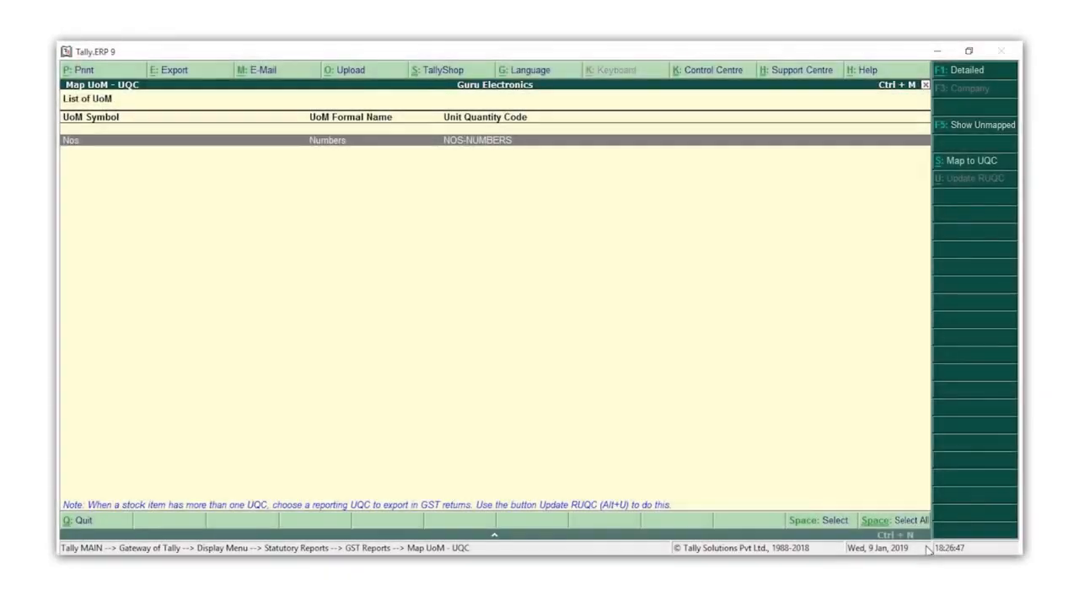
{"action": "key", "text": "Escape"}
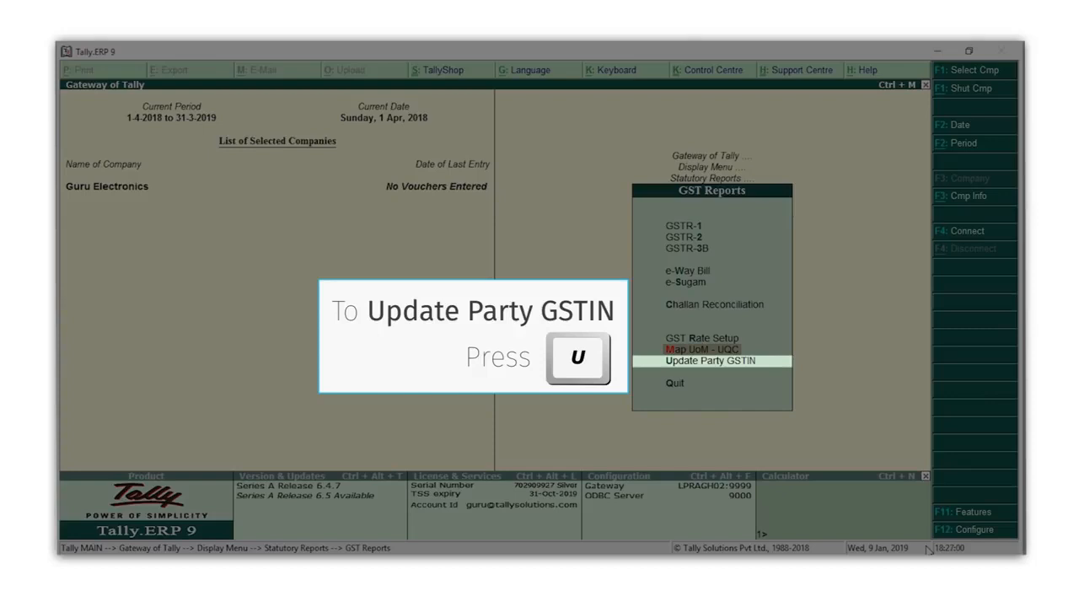
- Open the party GSTIN update list for all groups and all ledgers
{"action": "key", "text": "u"}
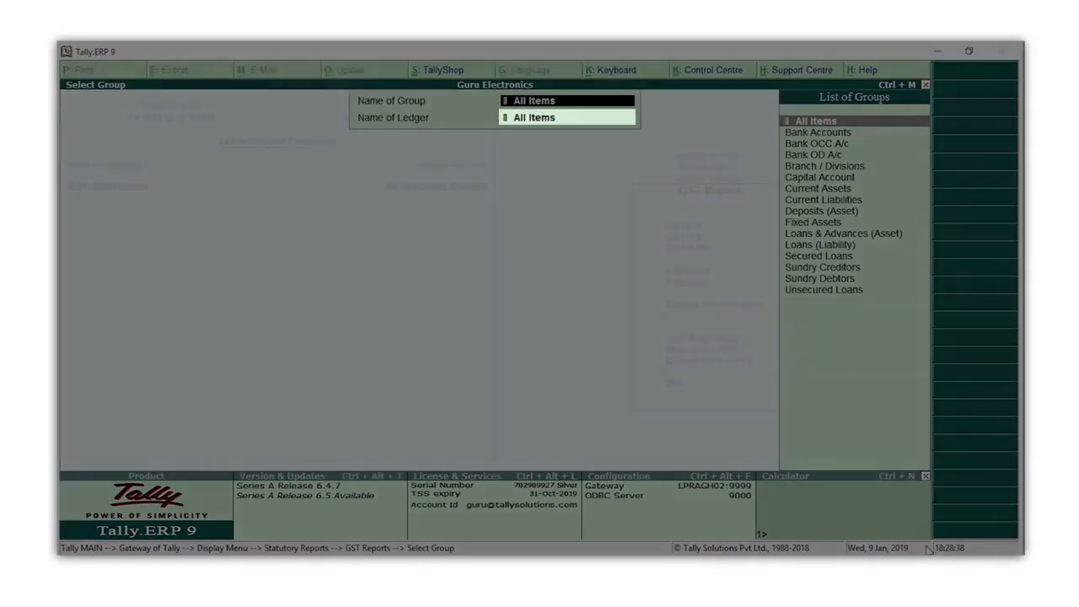
{"action": "key", "text": "Return"}
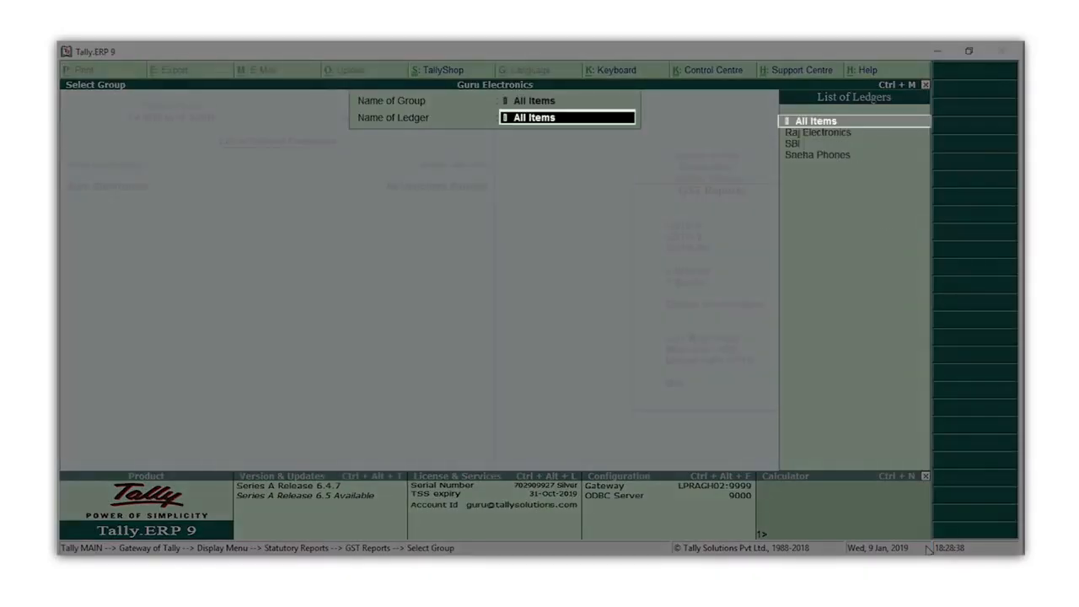
{"action": "key", "text": "Return"}
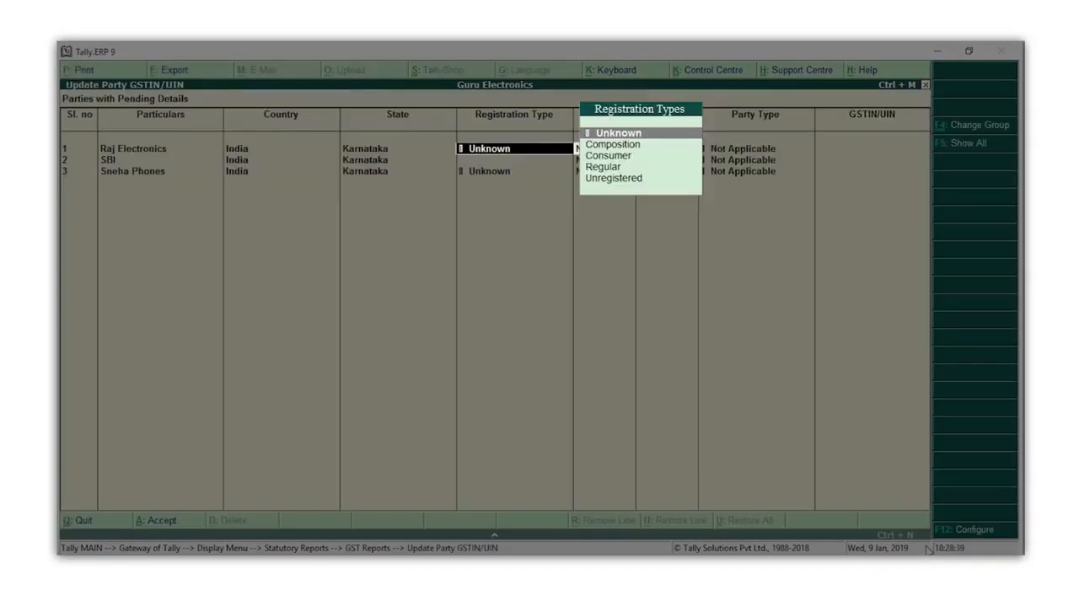
- Set the registration type of Raj Electronics and Sneha Phones to Regular, and enter the GSTIN of Raj Electronics
{"action": "key", "text": "Down"}
{"action": "key", "text": "Down"}
{"action": "key", "text": "Down"}
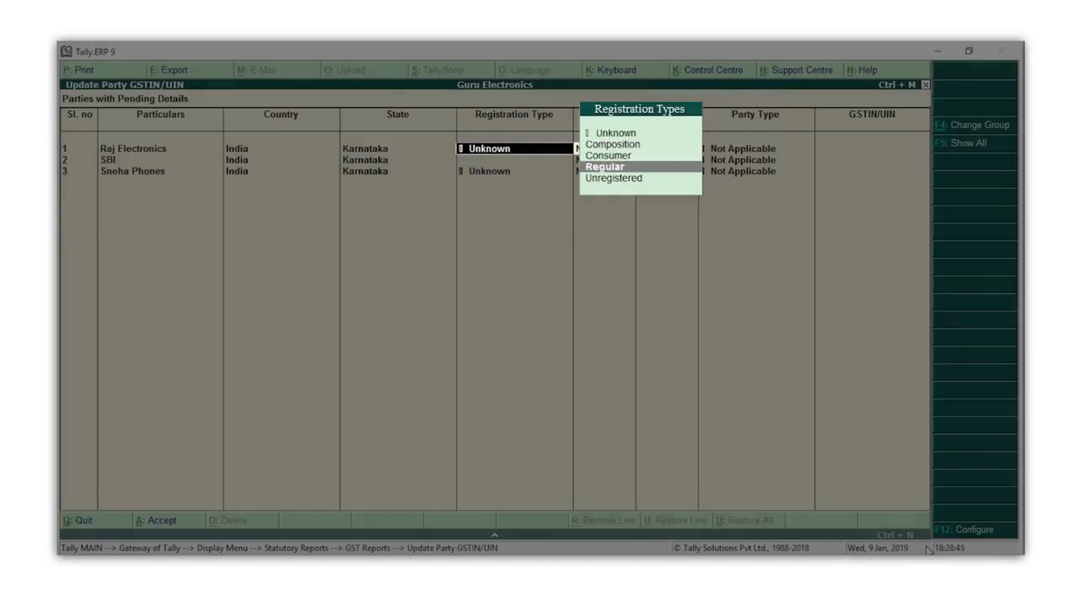
{"action": "key", "text": "Return"}
{"action": "key", "text": "Return"}
{"action": "key", "text": "Return"}
{"action": "key", "text": "Return"}
- Enter the GSTIN of Sneha Phones and accept the updated party details
{"action": "key", "text": "Return"}
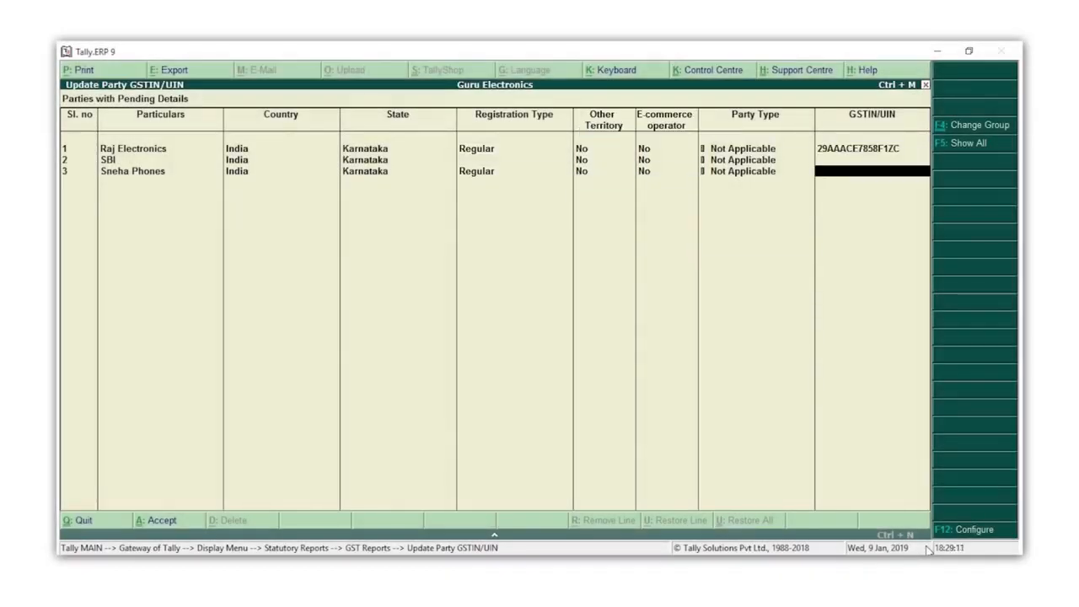
{"action": "key", "text": "Return"}
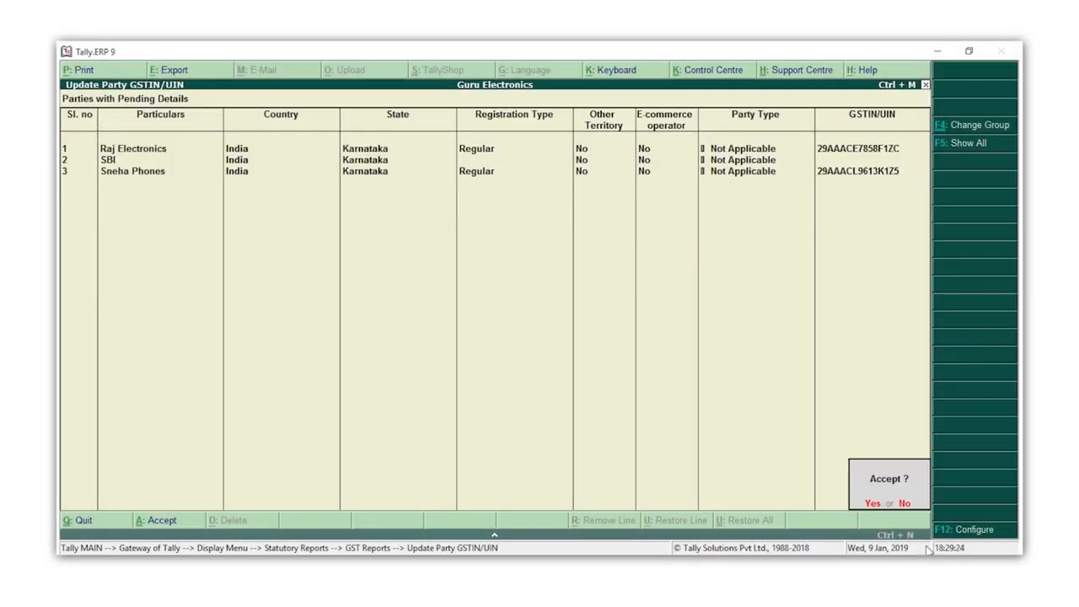
{"action": "key", "text": "Return"}
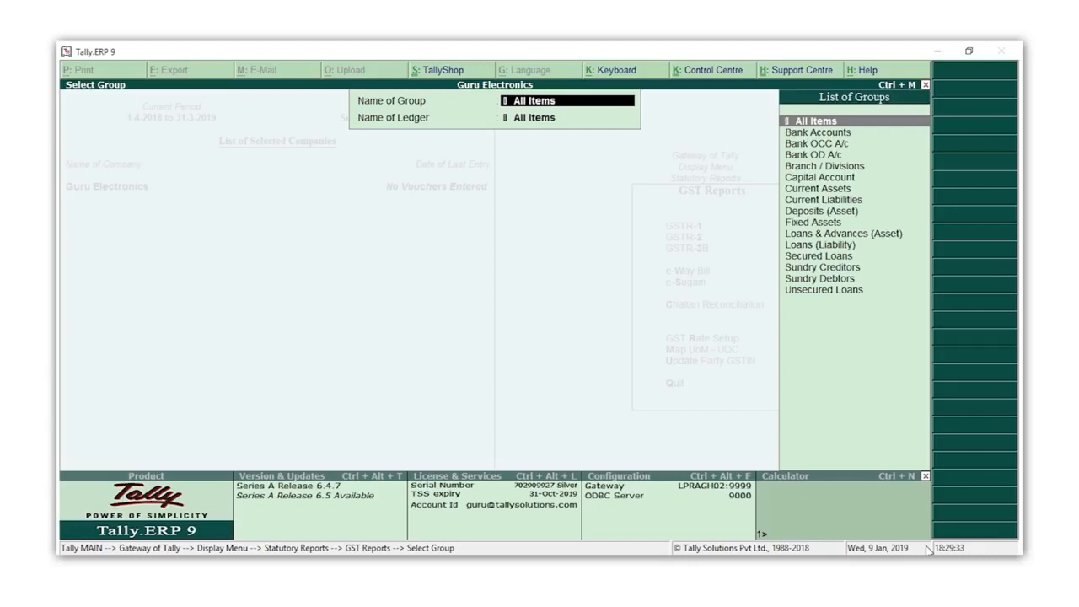
- Leave the GST reports and open the creation form for a single ledger
{"action": "key", "text": "Escape"}
{"action": "key", "text": "Escape"}
{"action": "key", "text": "Escape"}
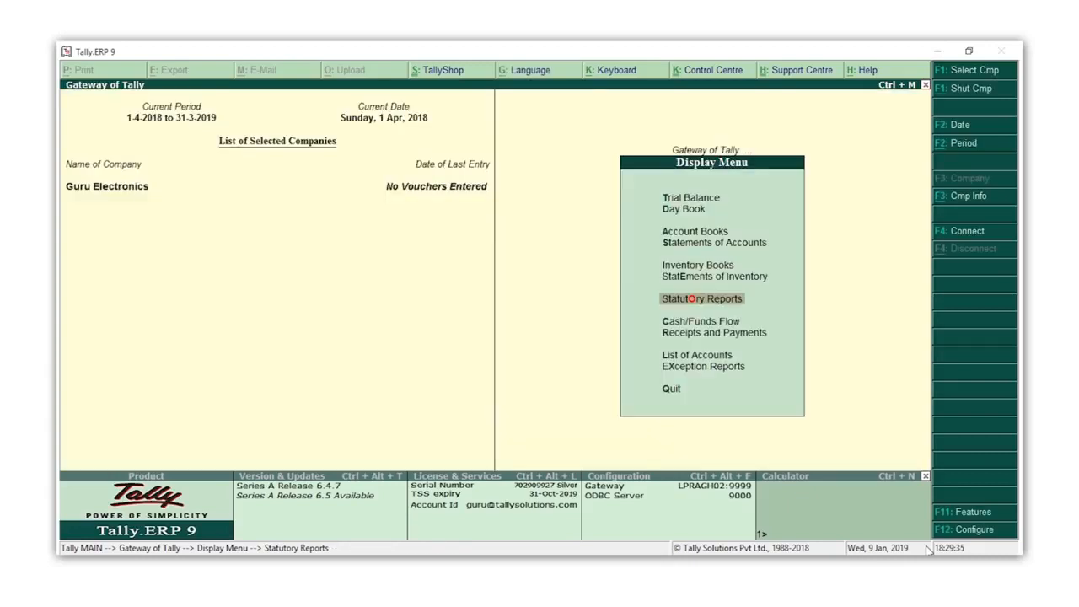
{"action": "key", "text": "Escape"}
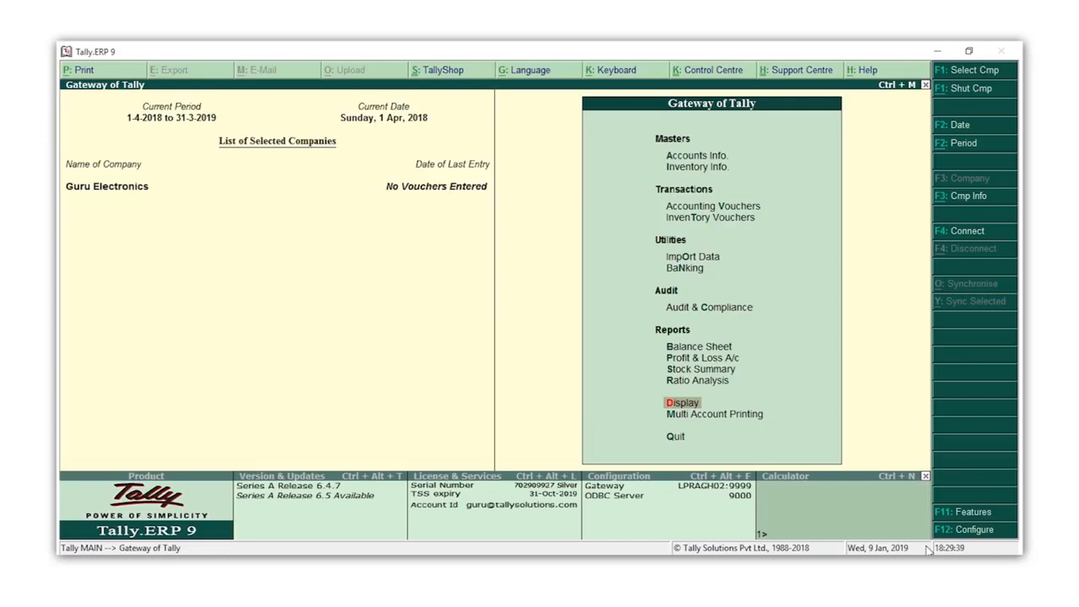
{"action": "key", "text": "a"}
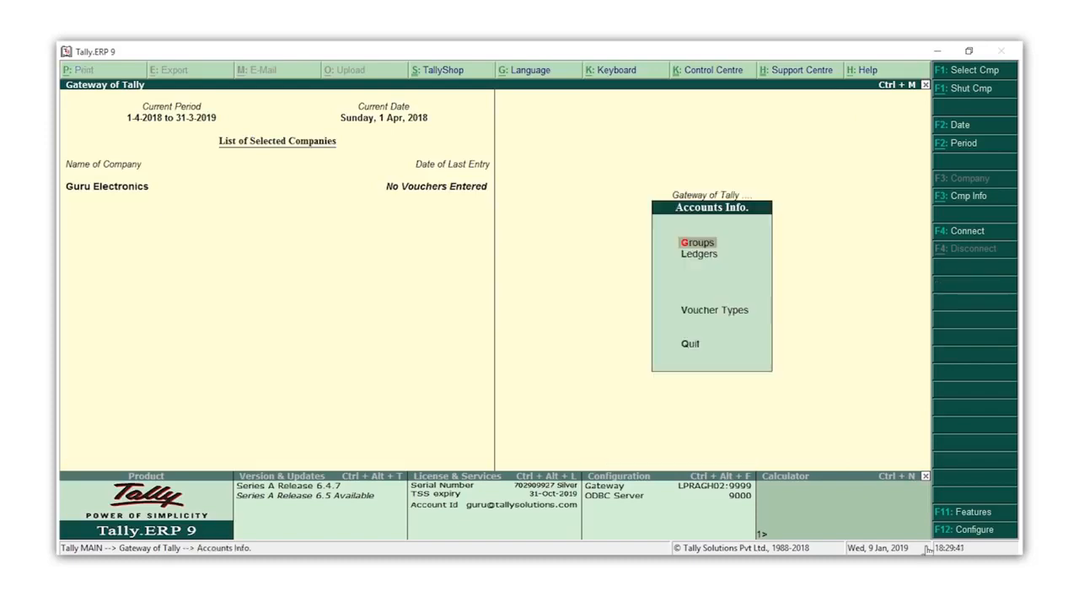
{"action": "key", "text": "l"}
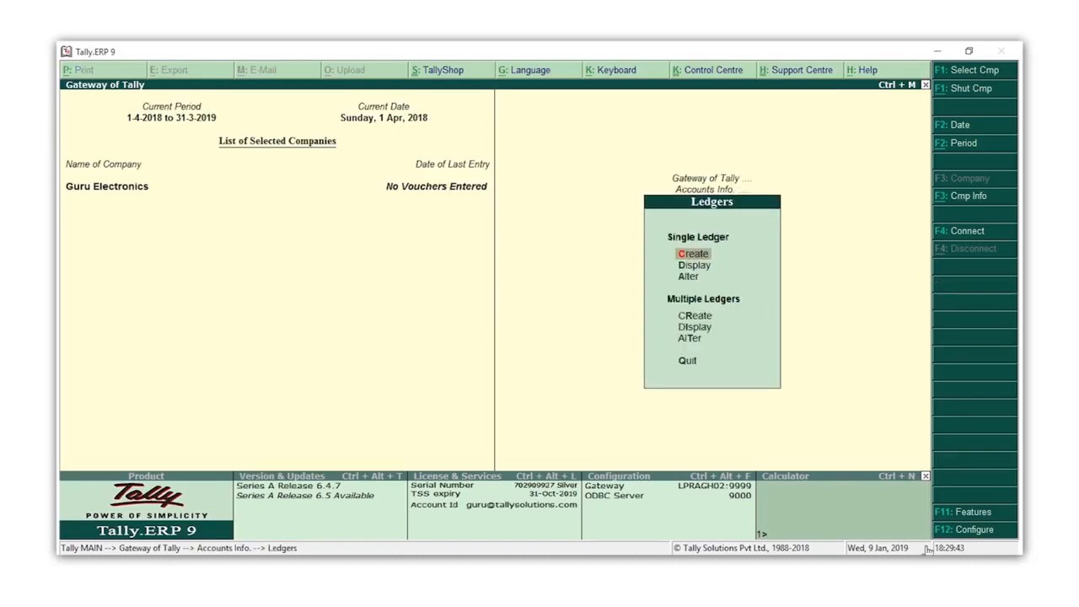
{"action": "key", "text": "Return"}
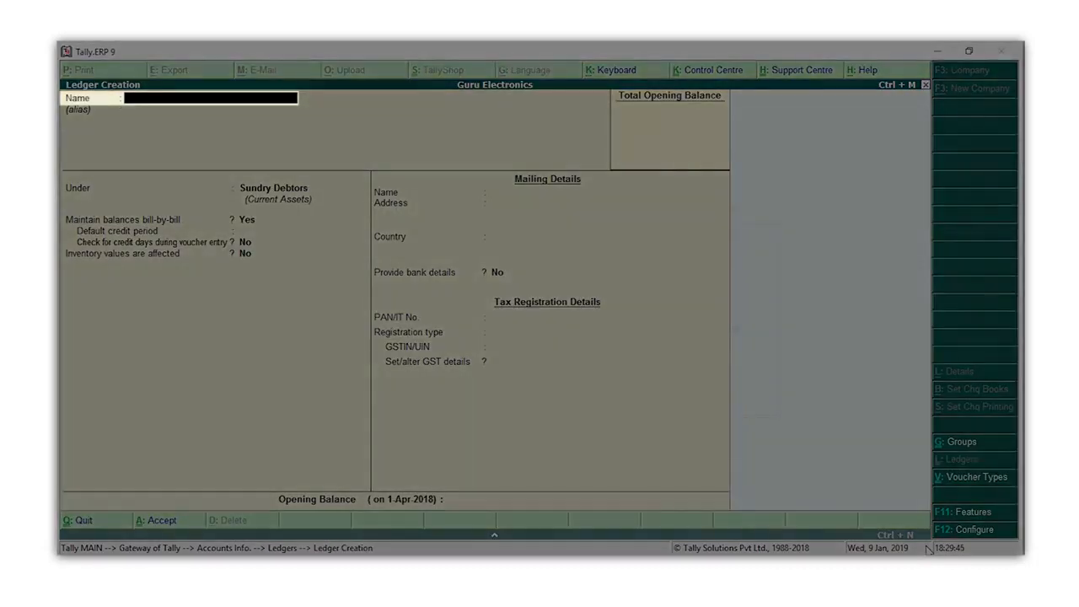
- Create the ledger CGST under Duties & Taxes, with duty type GST and tax type Central Tax, and save it
{"action": "type", "text": "CGST"}
{"action": "key", "text": "Return"}
{"action": "key", "text": "Return"}
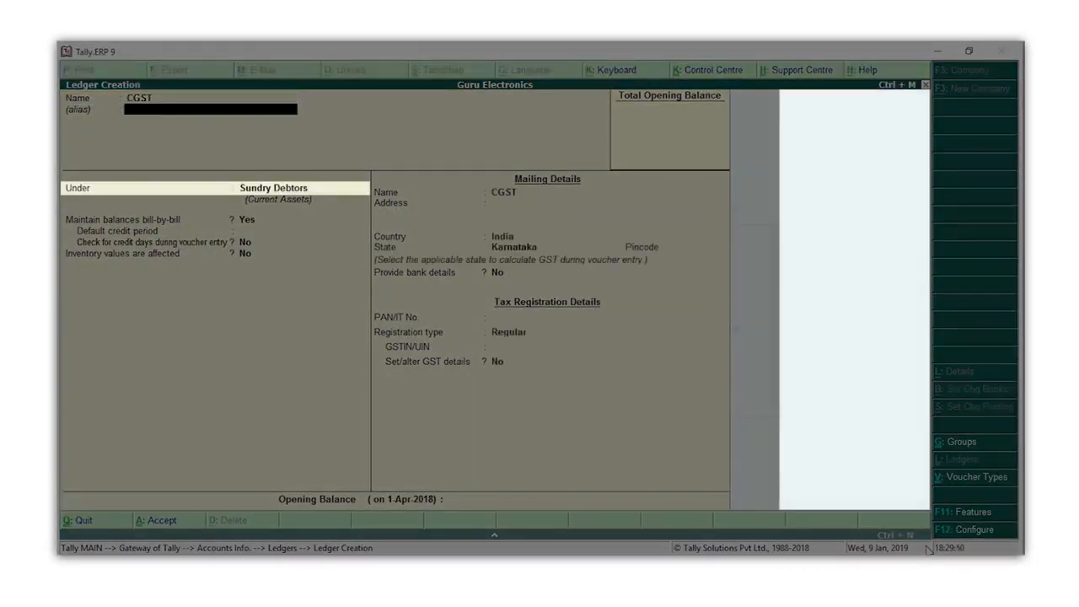
{"action": "type", "text": "Du"}
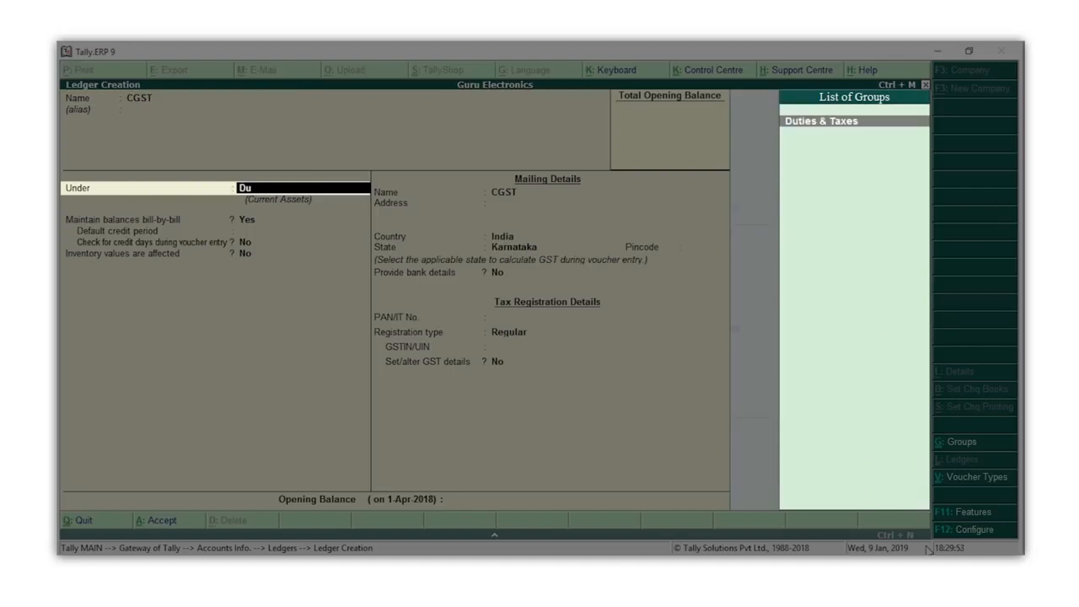
{"action": "key", "text": "Return"}
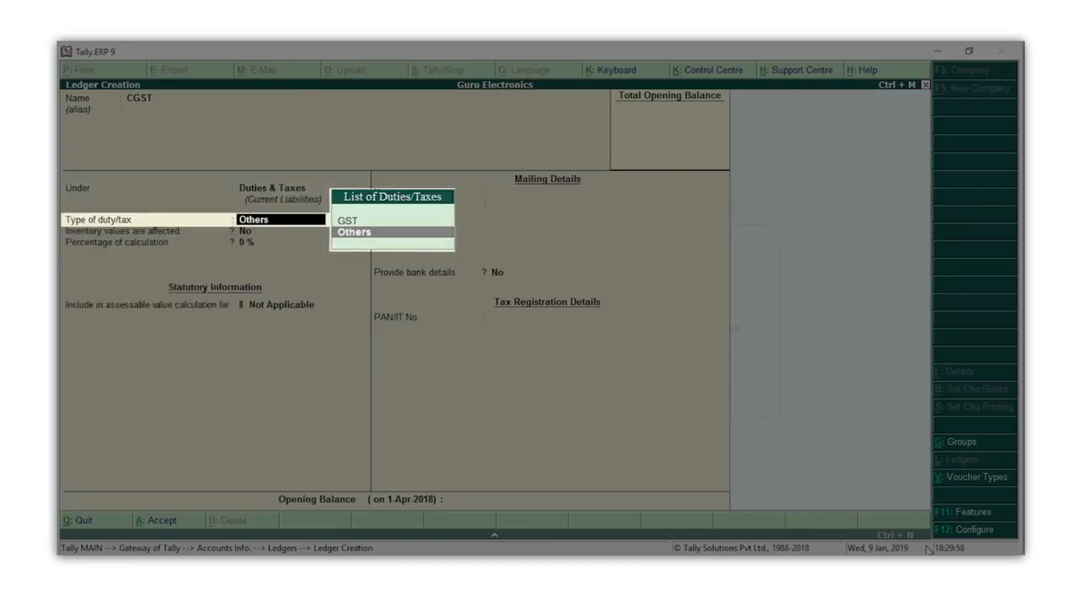
{"action": "key", "text": "Up"}
{"action": "key", "text": "Return"}
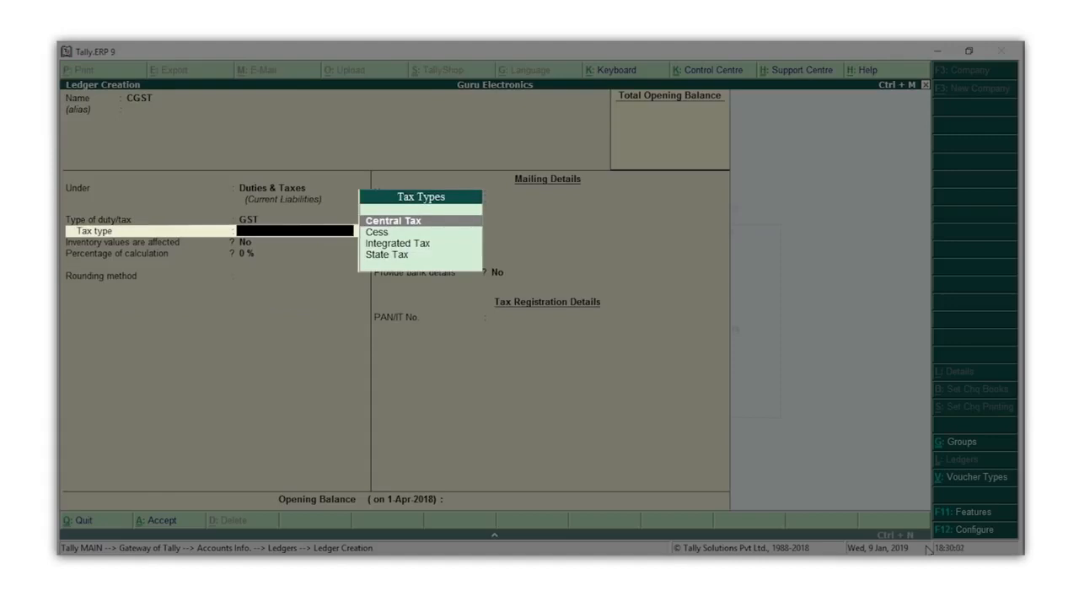
{"action": "key", "text": "Return"}
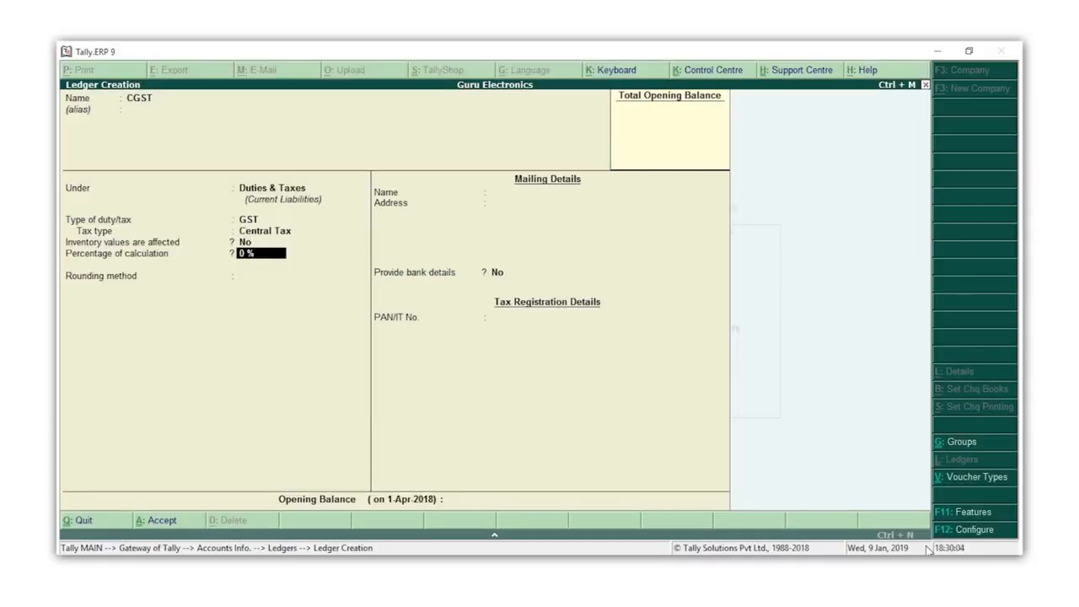
{"action": "key", "text": "ctrl+a"}
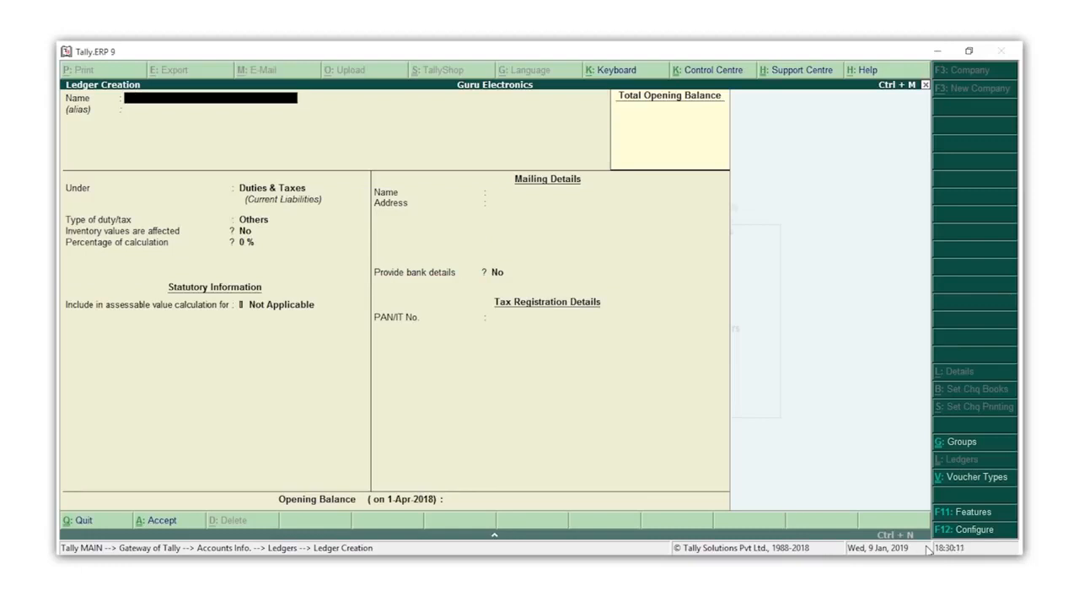
- Create the ledger SGST under Duties & Taxes, with duty type GST and tax type State Tax, and save it
{"action": "type", "text": "SGST"}
{"action": "key", "text": "Return"}
{"action": "key", "text": "Return"}
{"action": "key", "text": "Return"}
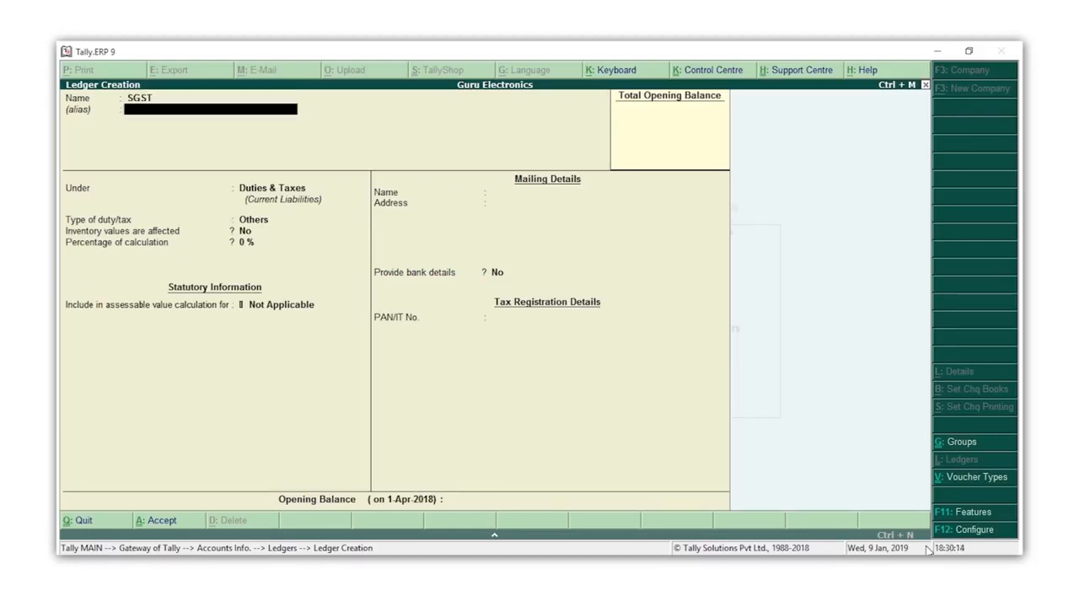
{"action": "key", "text": "Up"}
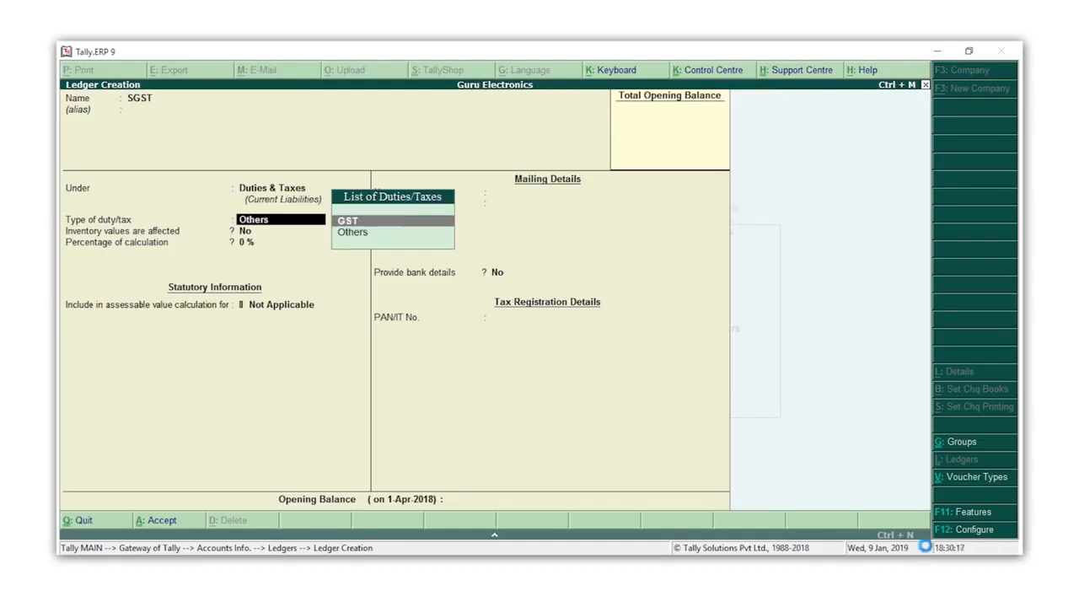
{"action": "key", "text": "Return"}
{"action": "key", "text": "Down"}
{"action": "key", "text": "Down"}
{"action": "key", "text": "Down"}
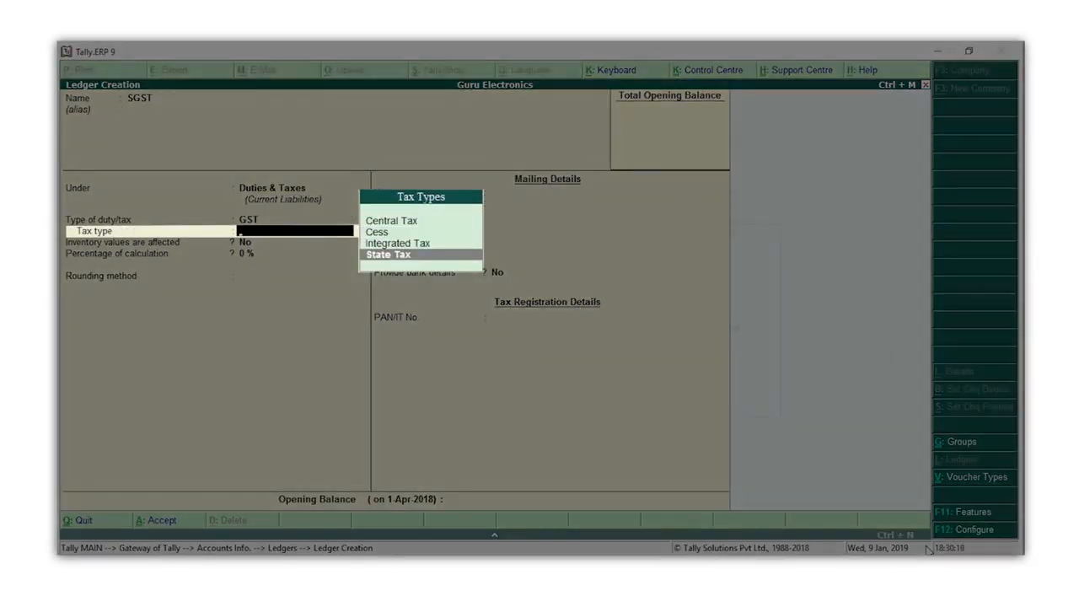
{"action": "key", "text": "Return"}
{"action": "key", "text": "ctrl+a"}
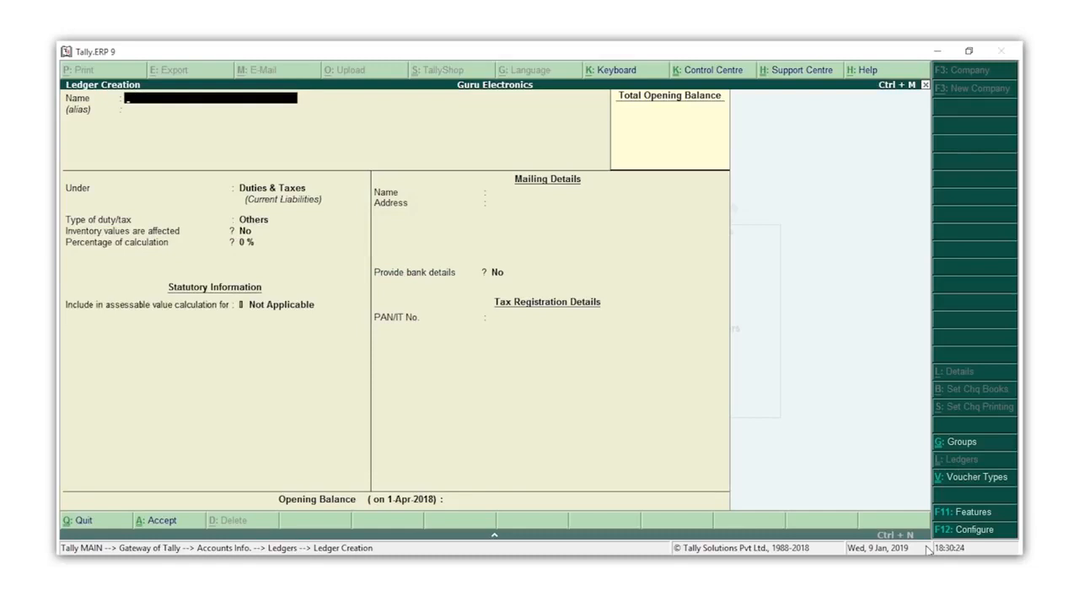
- Create the ledger IGST under Duties & Taxes, with duty type GST and tax type Integrated Tax, and save it
{"action": "type", "text": "IGST"}
{"action": "key", "text": "Return"}
{"action": "key", "text": "Return"}
{"action": "key", "text": "Up"}
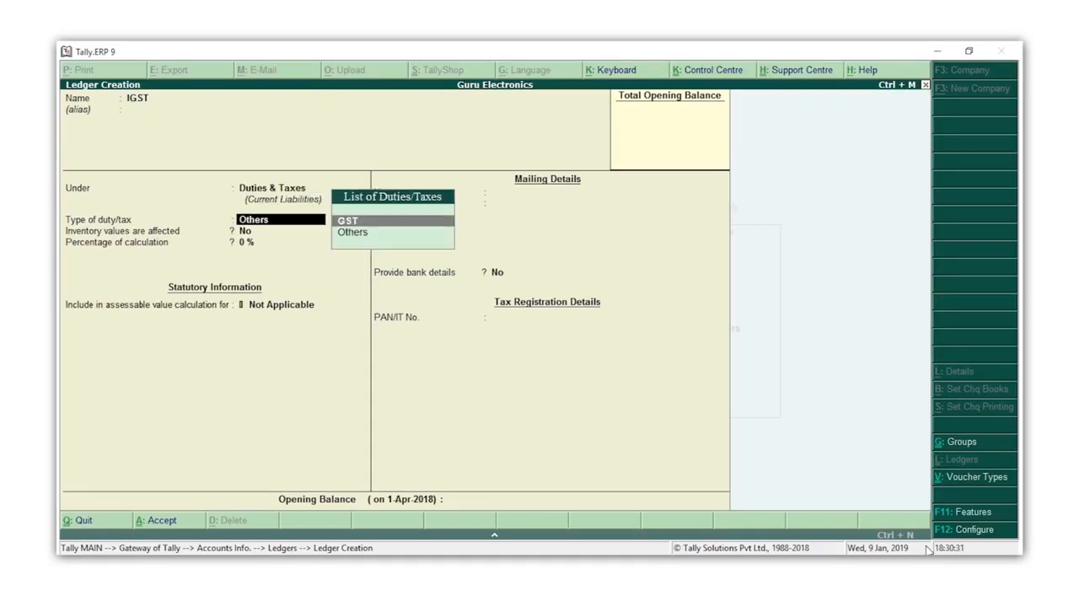
{"action": "key", "text": "Return"}
{"action": "key", "text": "Down"}
{"action": "key", "text": "Down"}
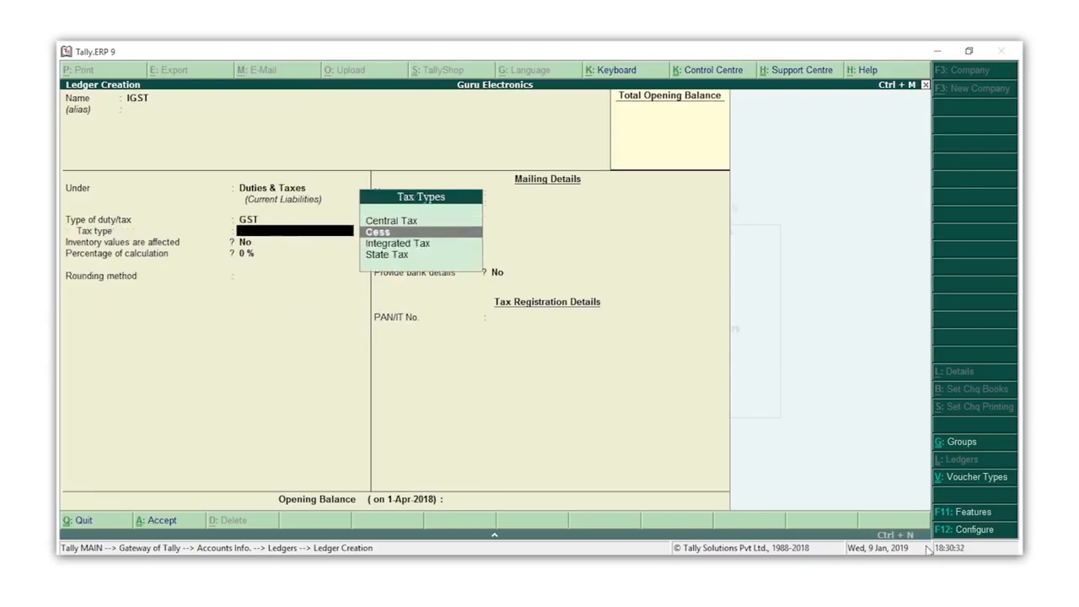
{"action": "key", "text": "Return"}
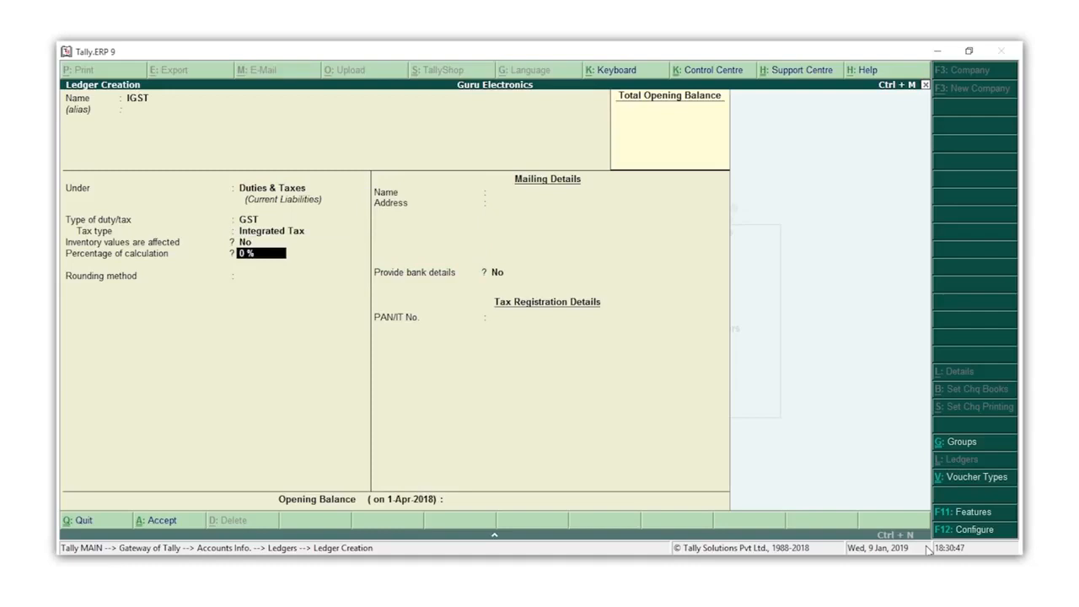
{"action": "key", "text": "ctrl+a"}
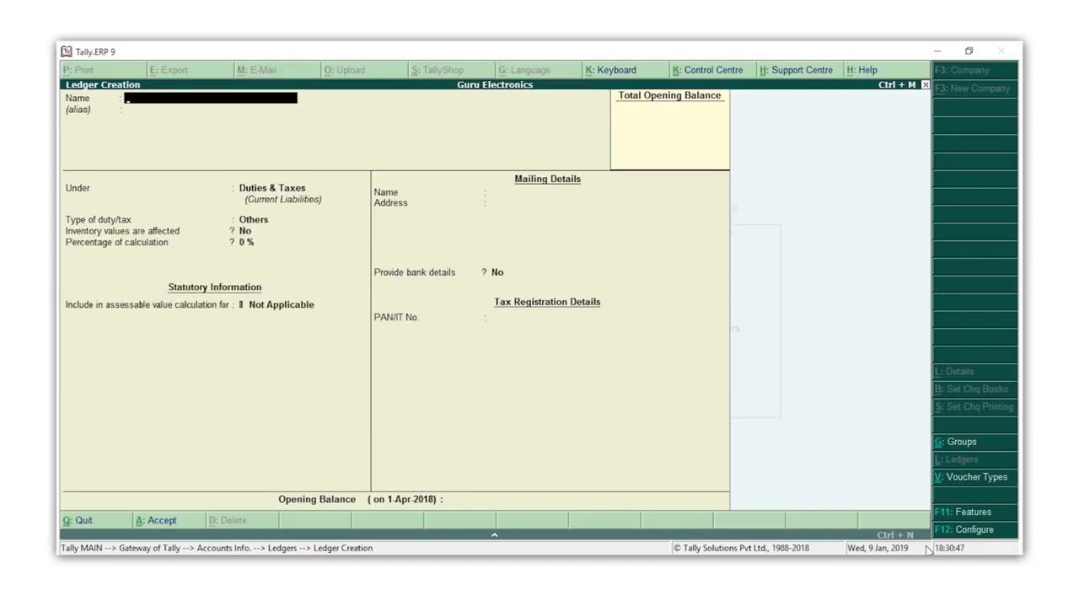